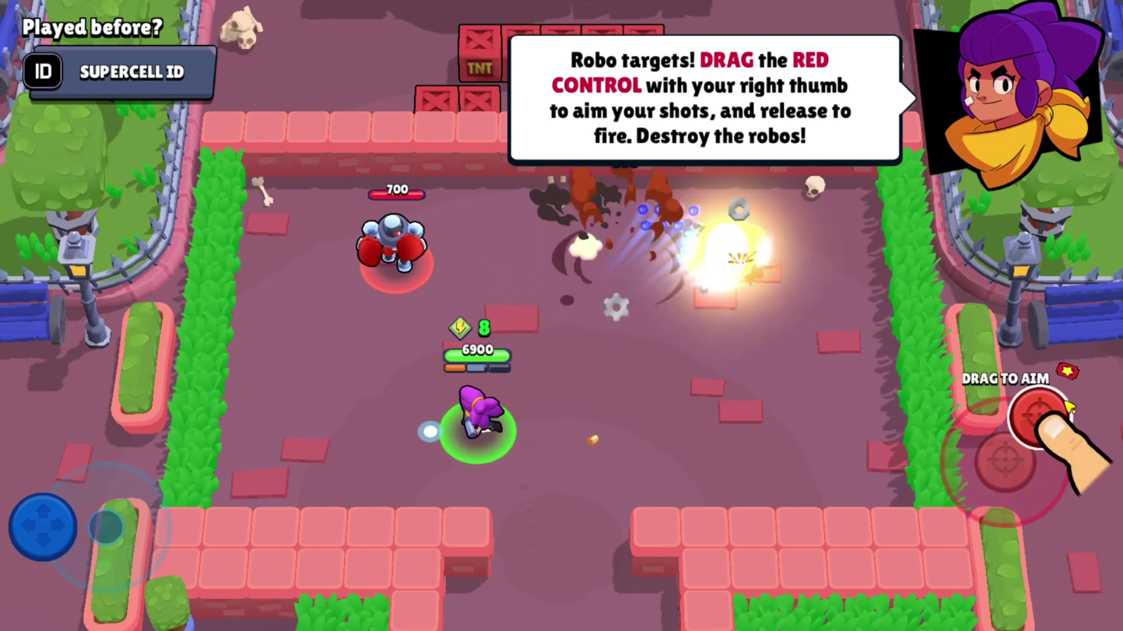
Step: Fire a shot at the first robo, then walk the brawler around the arena with WASD
left_click_drag(1015, 429, 1004, 339)
key("s")
key("s")
key("w")
key("d")
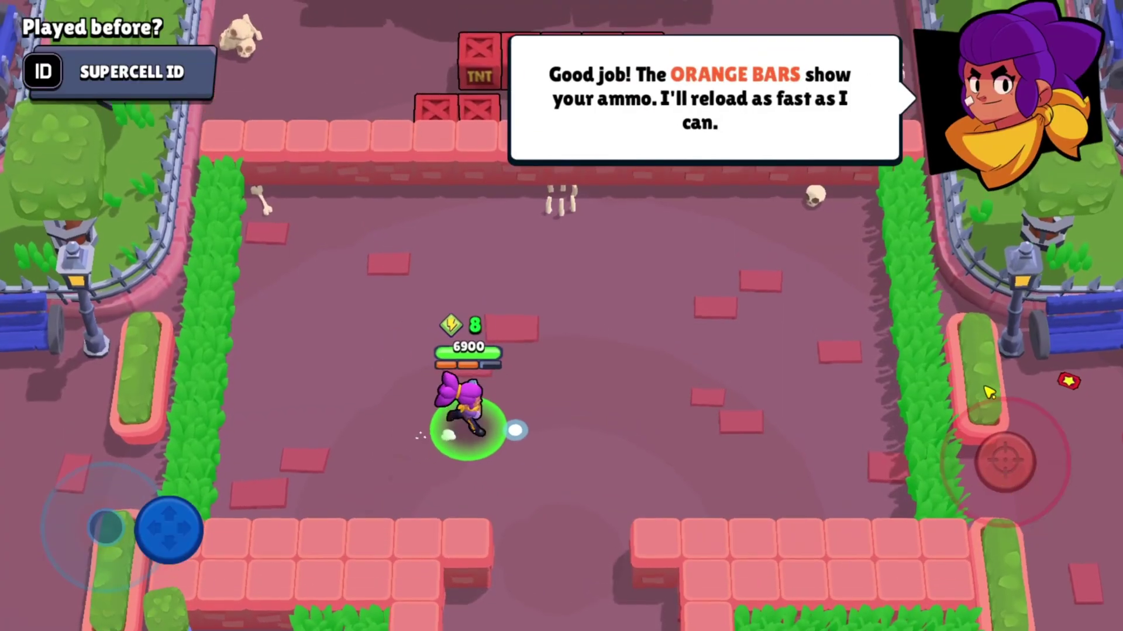
key("a")
key("s")
key("w")
key("d")
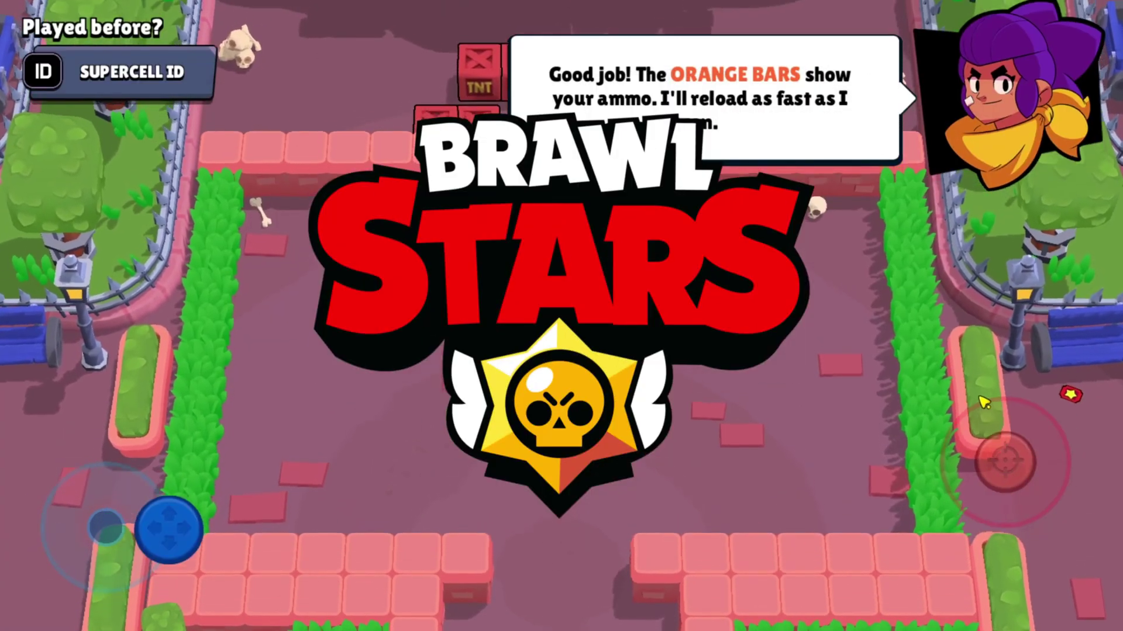
key("a")
key("w")
key("a")
key("d")
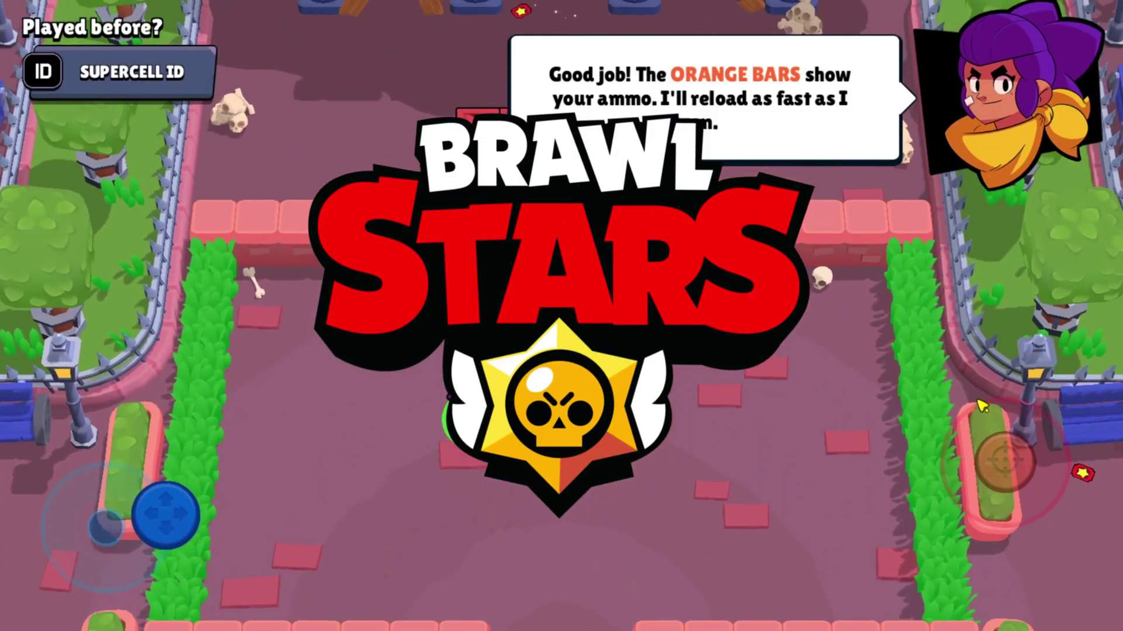
Step: Move the brawler toward the new robos and fire several aimed shots at them
left_click_drag(168, 529, 105, 573)
key("w")
left_click_drag(1007, 449, 883, 520)
key("s")
key("d")
key("s")
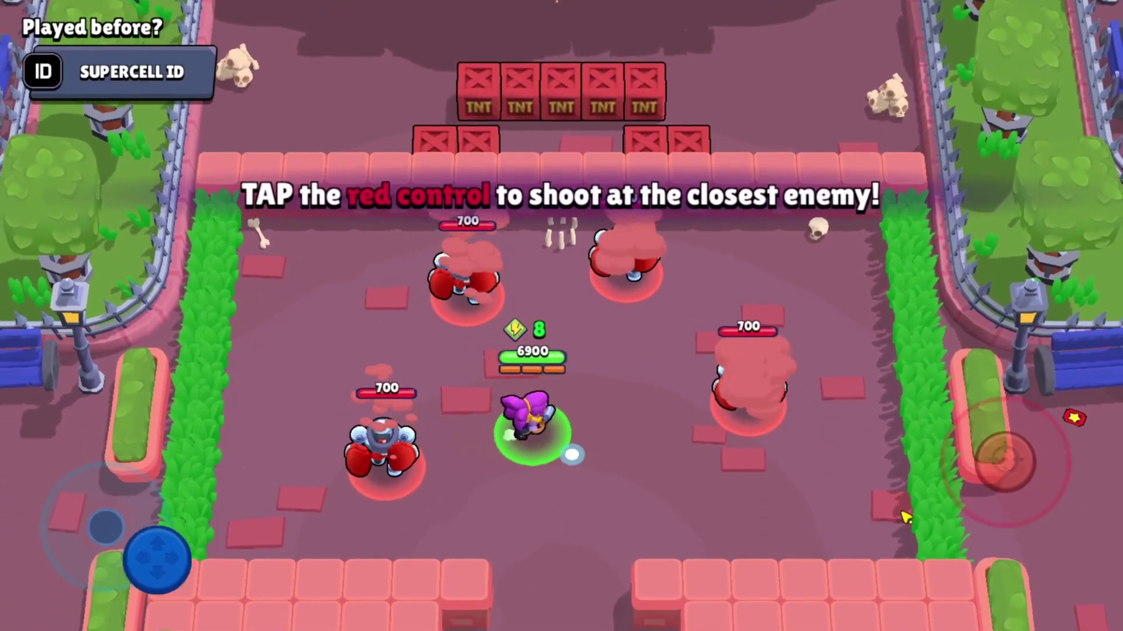
left_click_drag(1006, 462, 917, 358)
left_click_drag(958, 398, 896, 303)
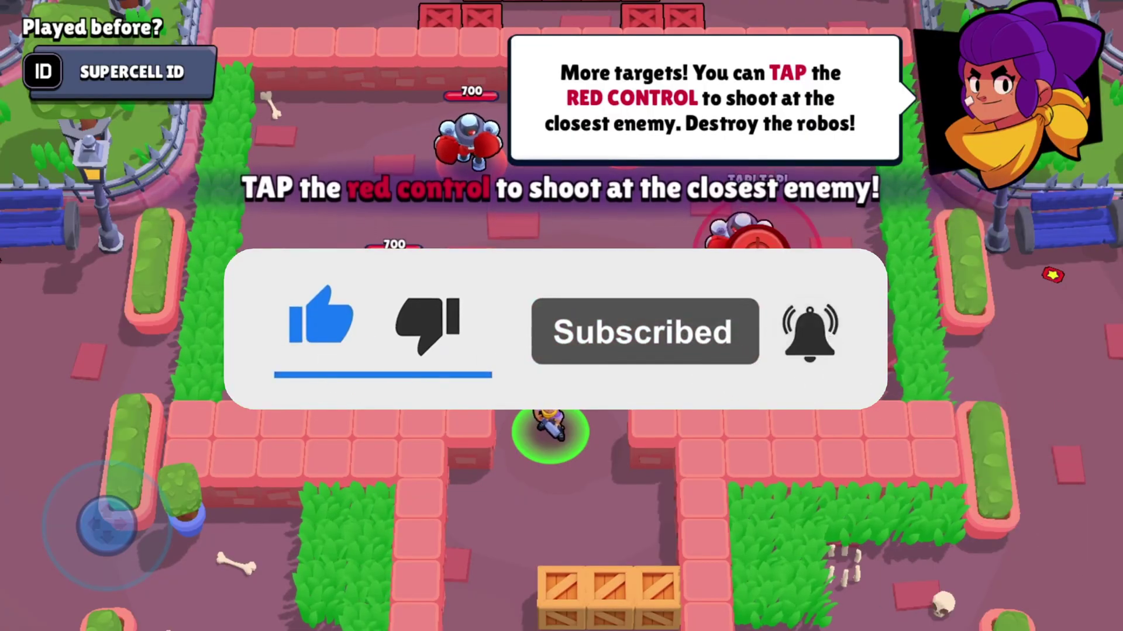
Step: Destroy the closest, right and left robos with repeated attacks
left_click(757, 260)
key("w")
left_click(742, 261)
left_click(741, 262)
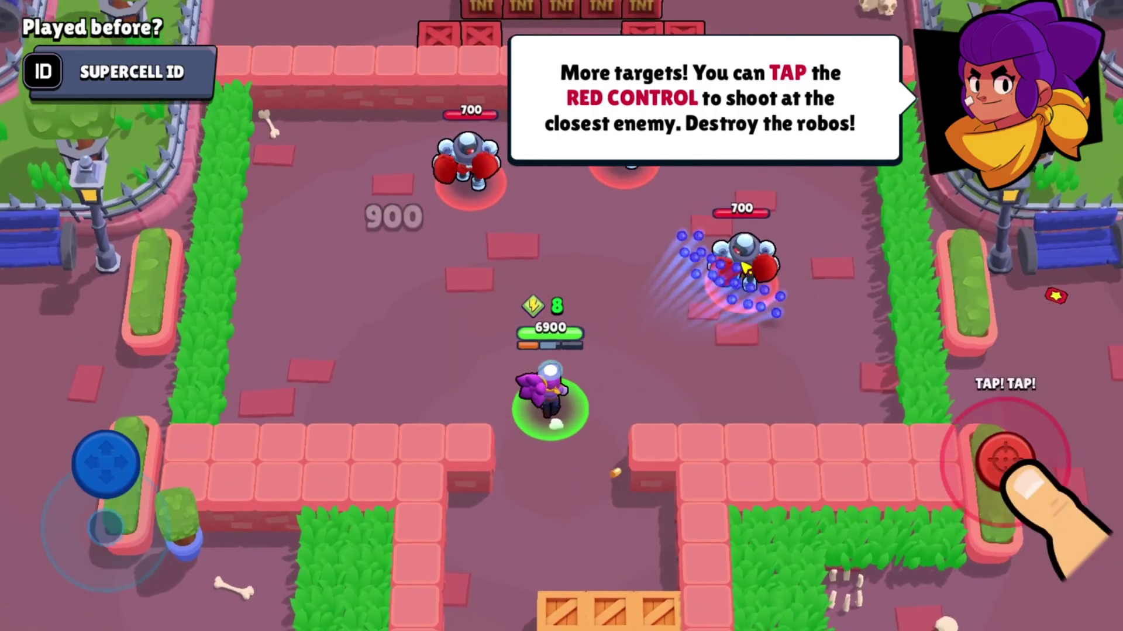
left_click(1035, 476)
key("w")
left_click(1029, 473)
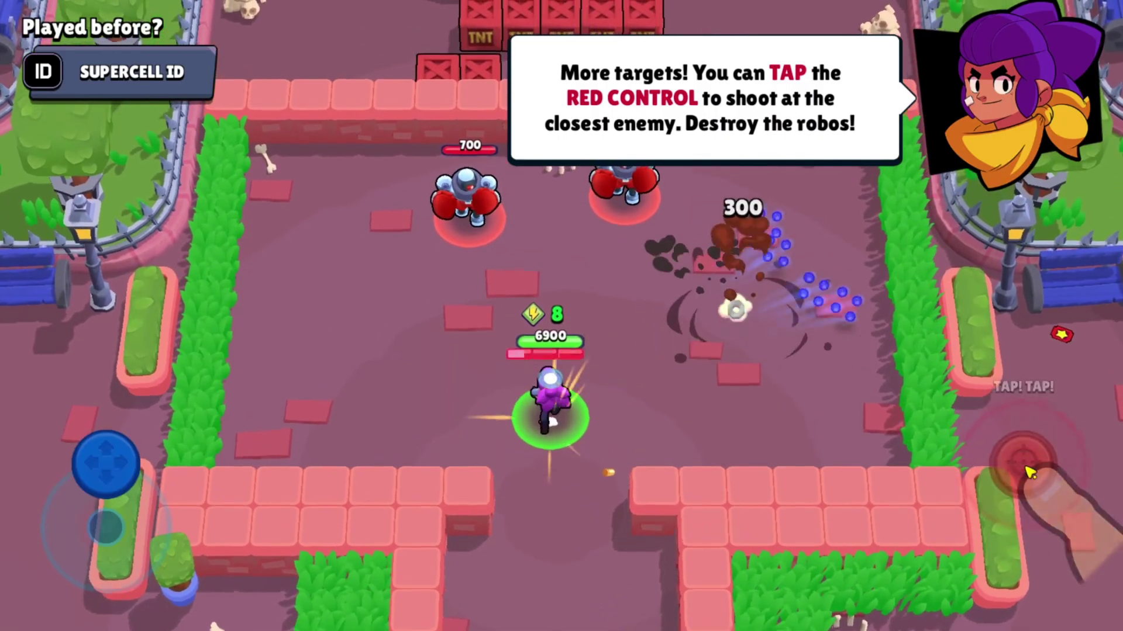
left_click(1031, 473)
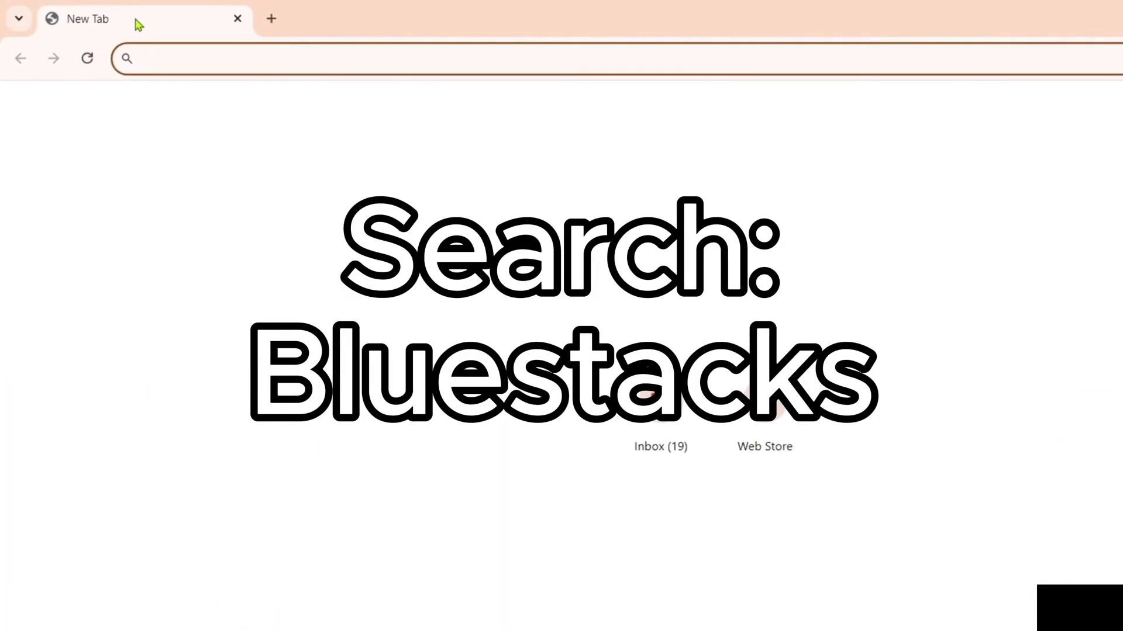
Step: Search the web for 'bluestacks' from the Chrome address bar
left_click(156, 60)
type("blue")
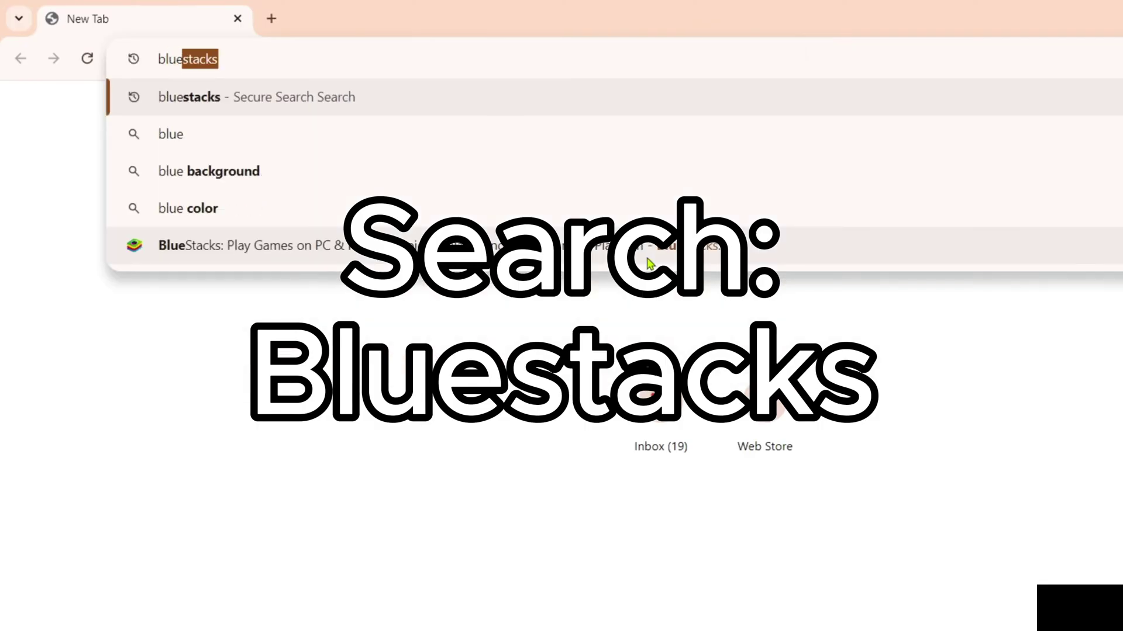
type("stacks")
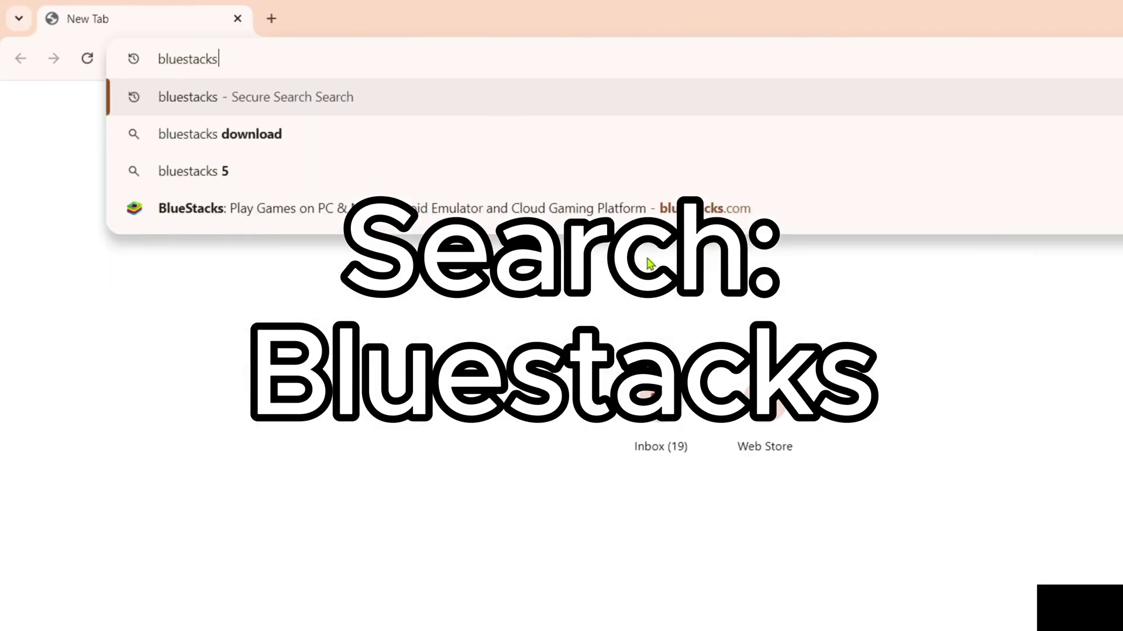
key("Return")
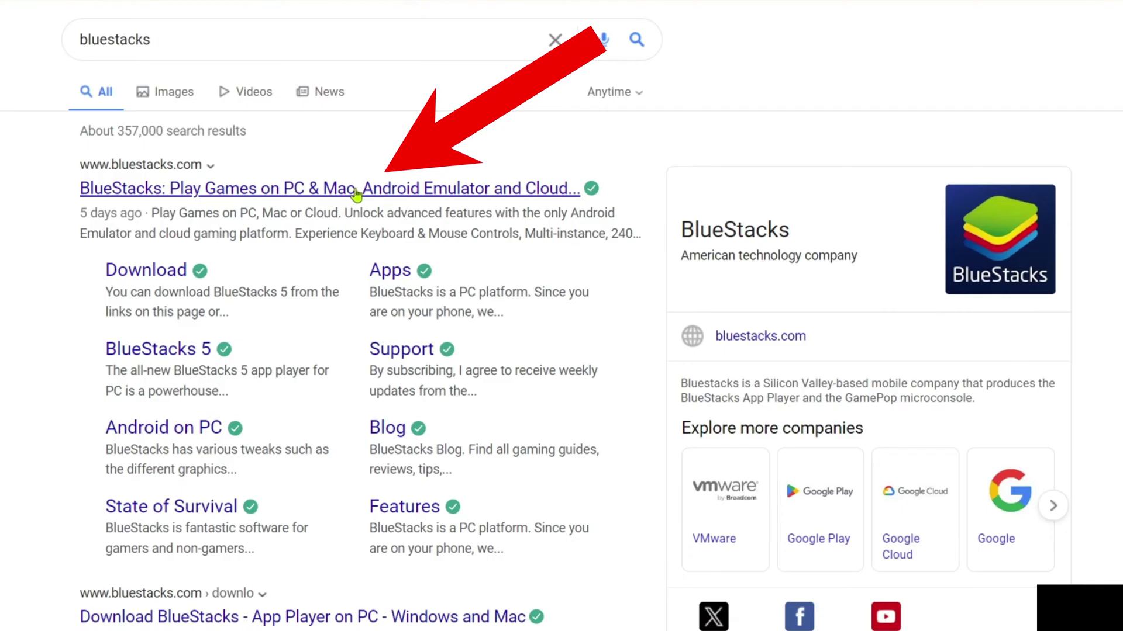
Step: Open bluestacks.com, download the BlueStacks 10 installer, and run the downloaded file
left_click(270, 202)
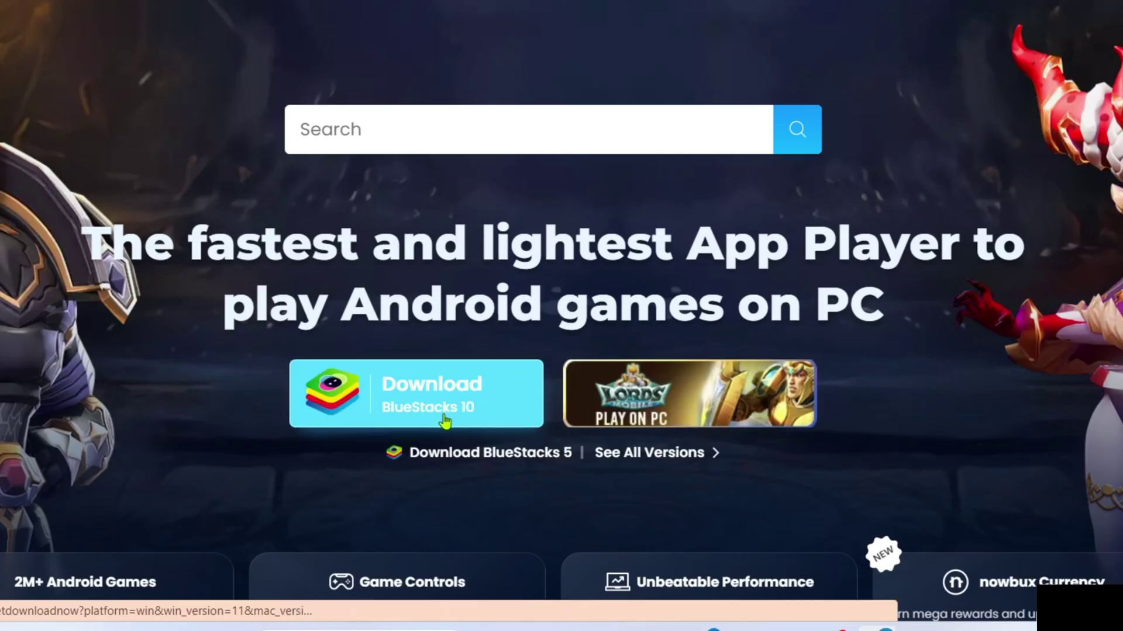
left_click(451, 414)
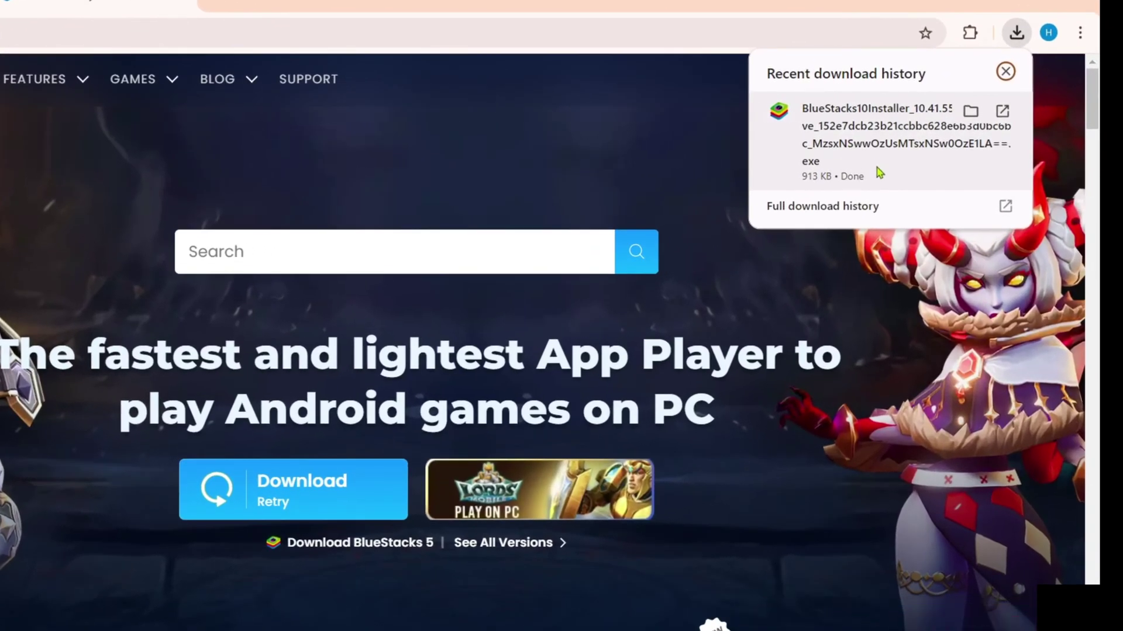
left_click(323, 456)
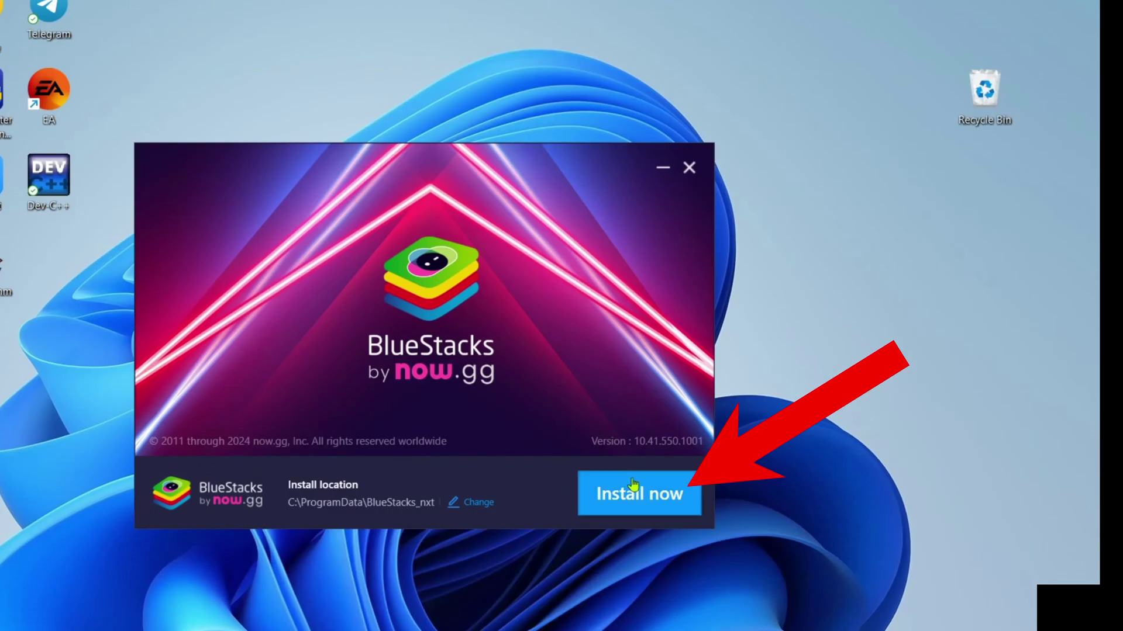
Step: Start the BlueStacks installation and agree to the Terms of Use
left_click(633, 484)
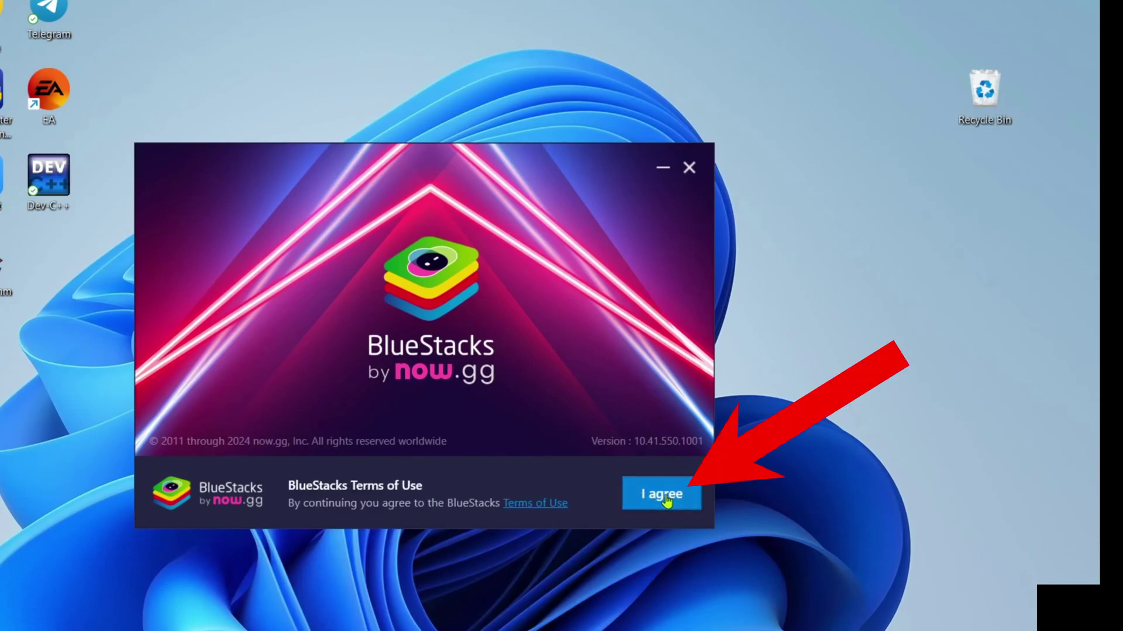
left_click(638, 504)
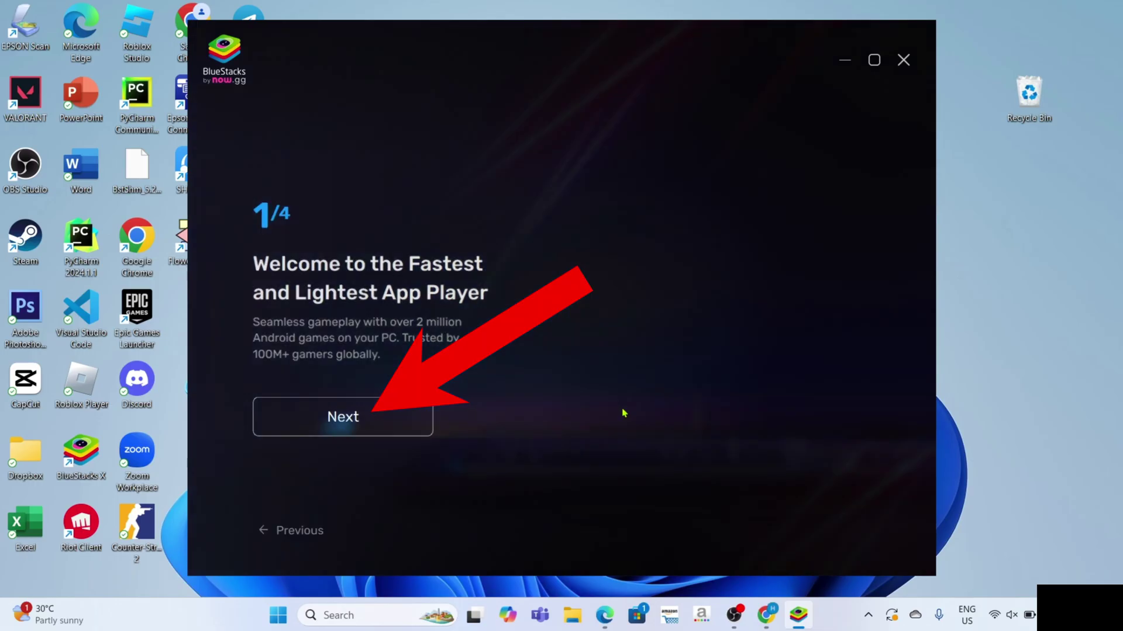
Step: Advance through the BlueStacks X welcome pages until the Store appears
left_click(362, 420)
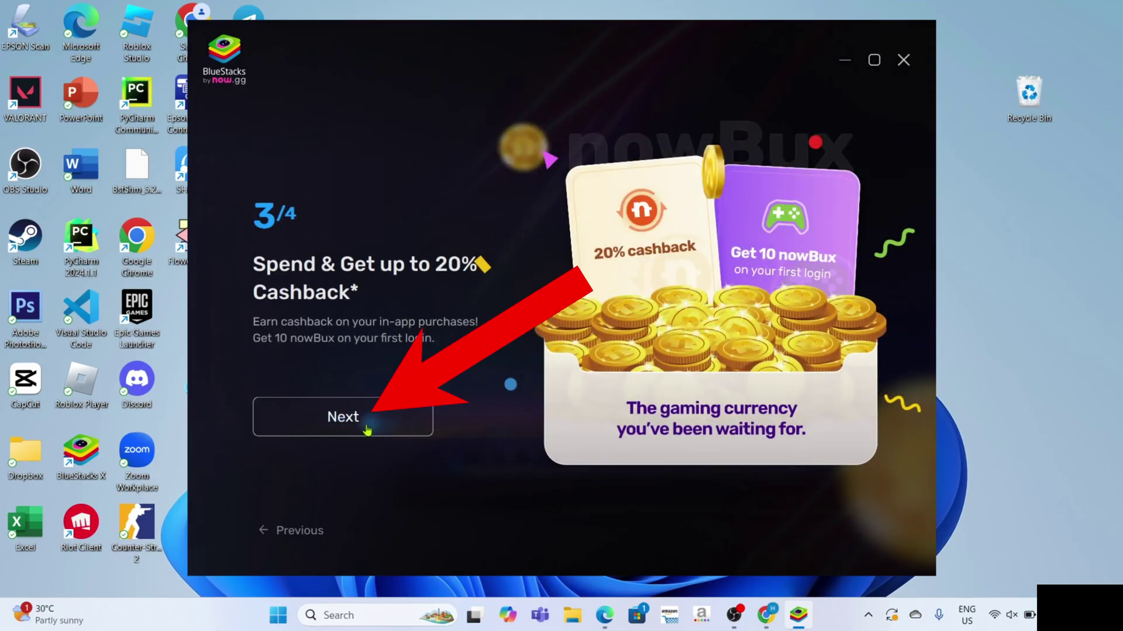
left_click(383, 423)
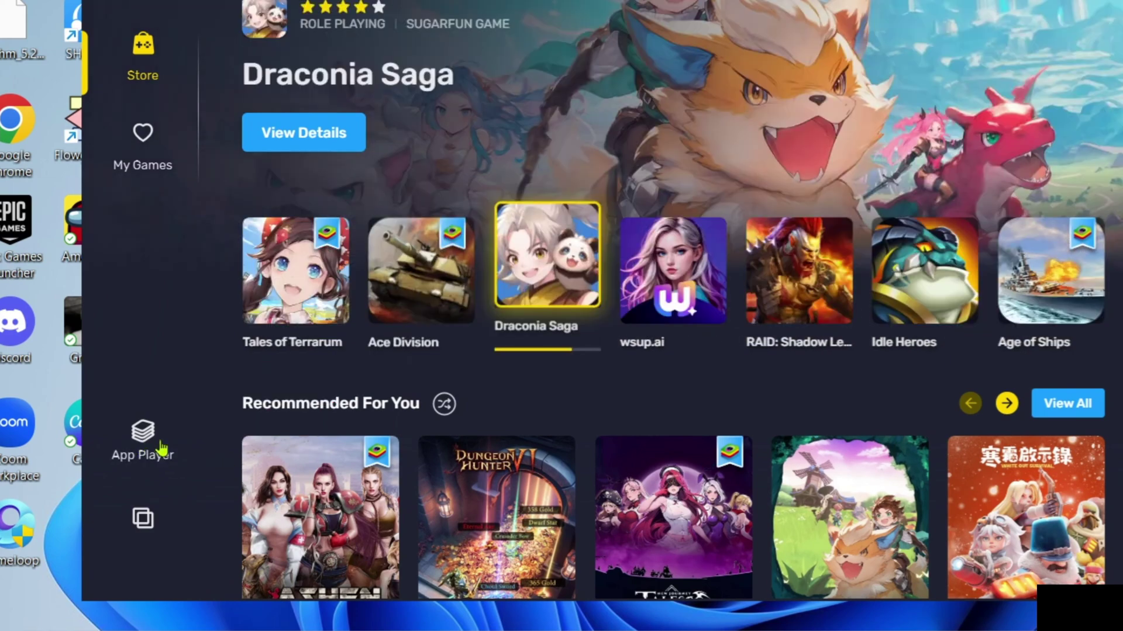
Step: Launch App Player and search the Play Store for 'brawl stars'
left_click(156, 451)
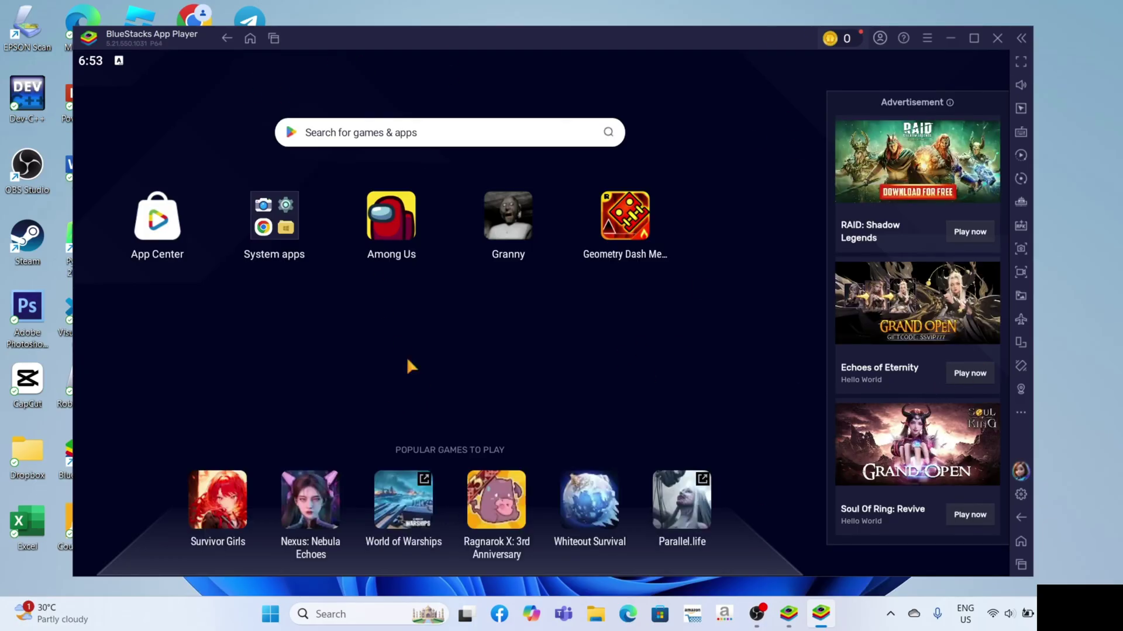
left_click(336, 128)
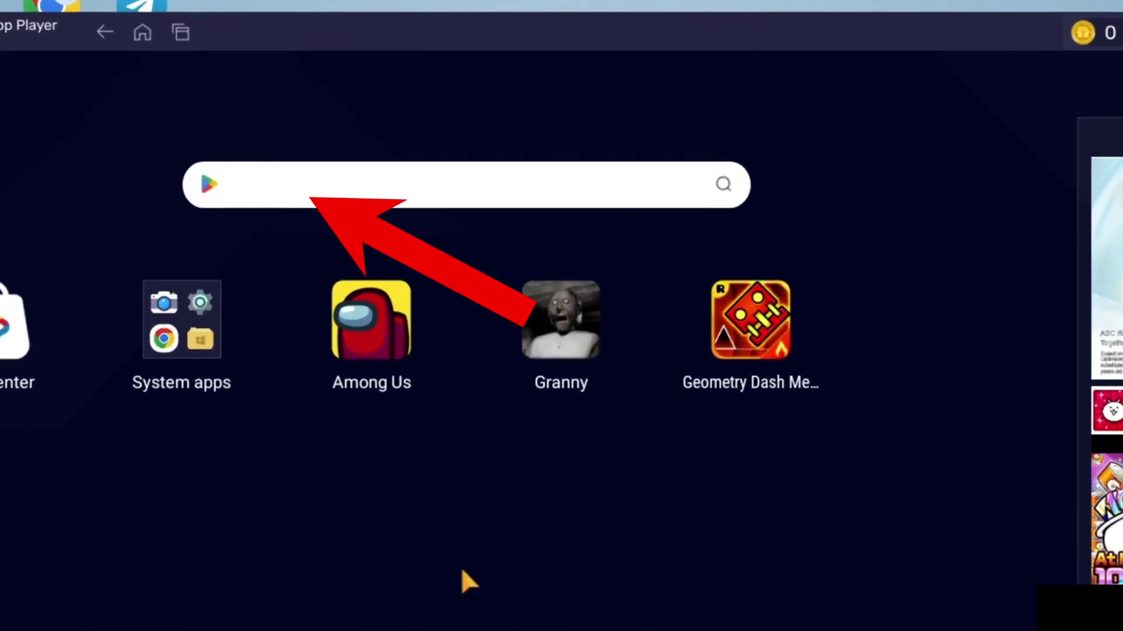
type("brawl stars")
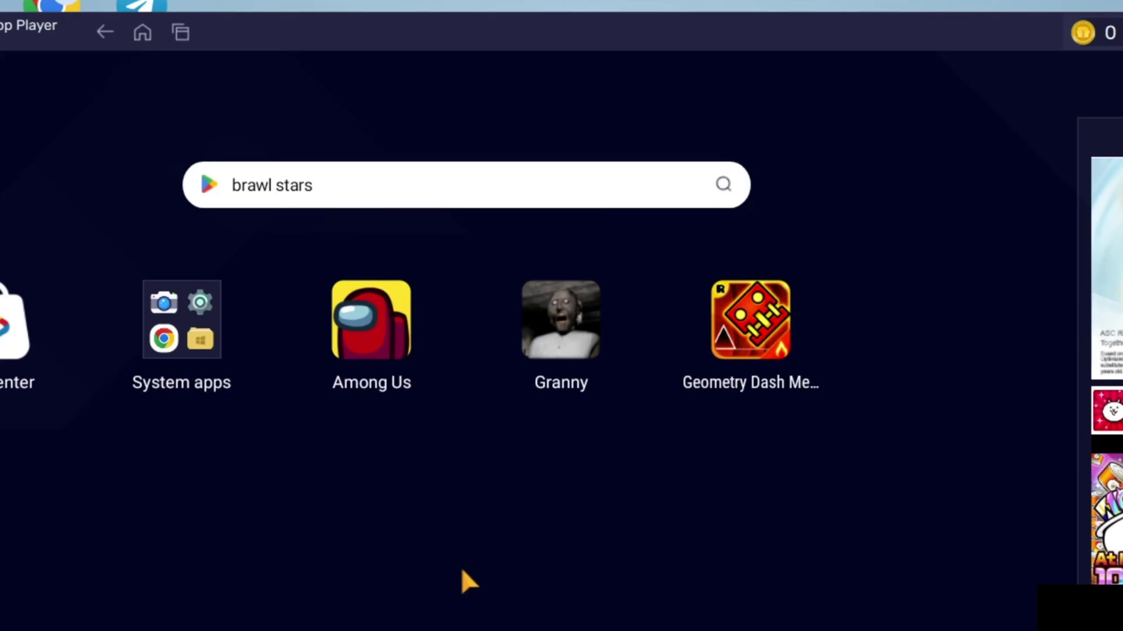
key("Return")
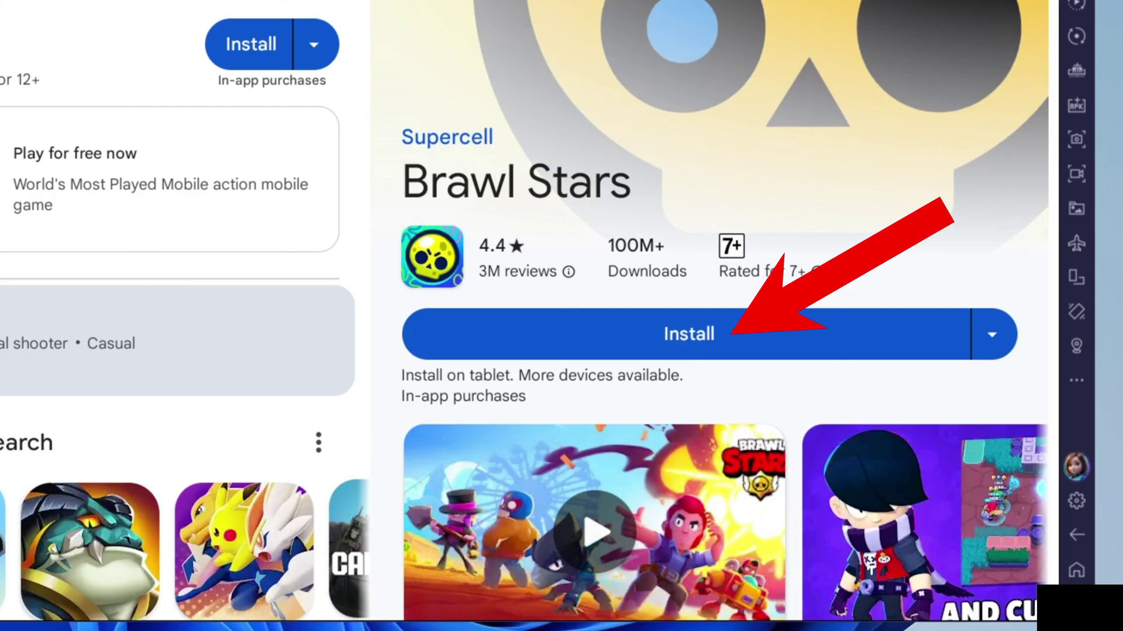
Step: Install Brawl Stars from its Play Store page, then minimize the BlueStacks window
left_click(738, 348)
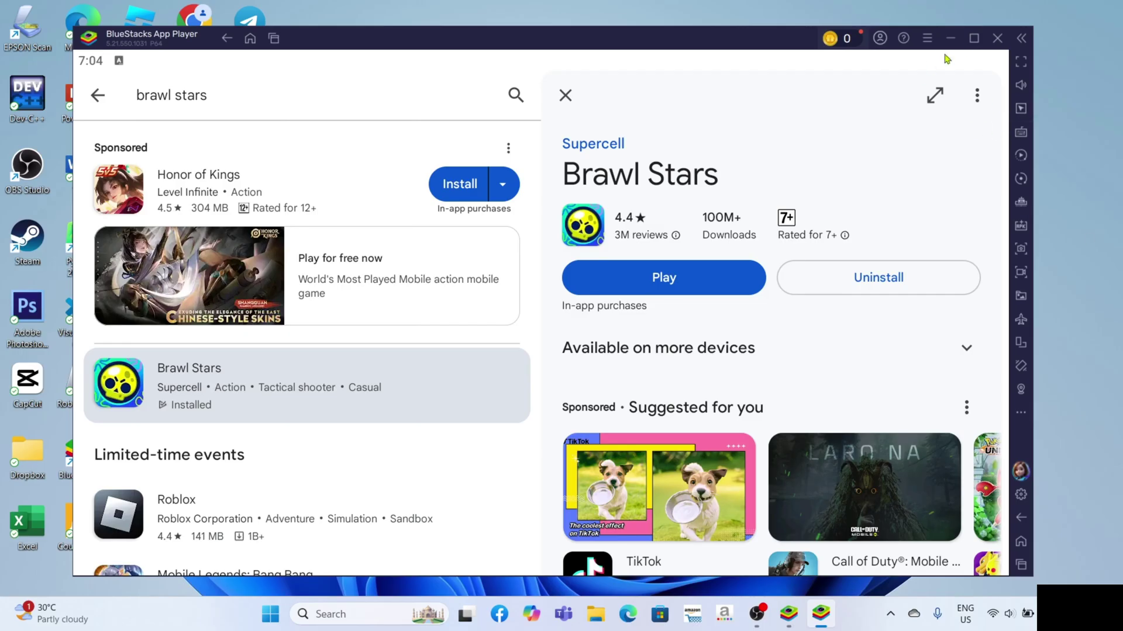
left_click(962, 49)
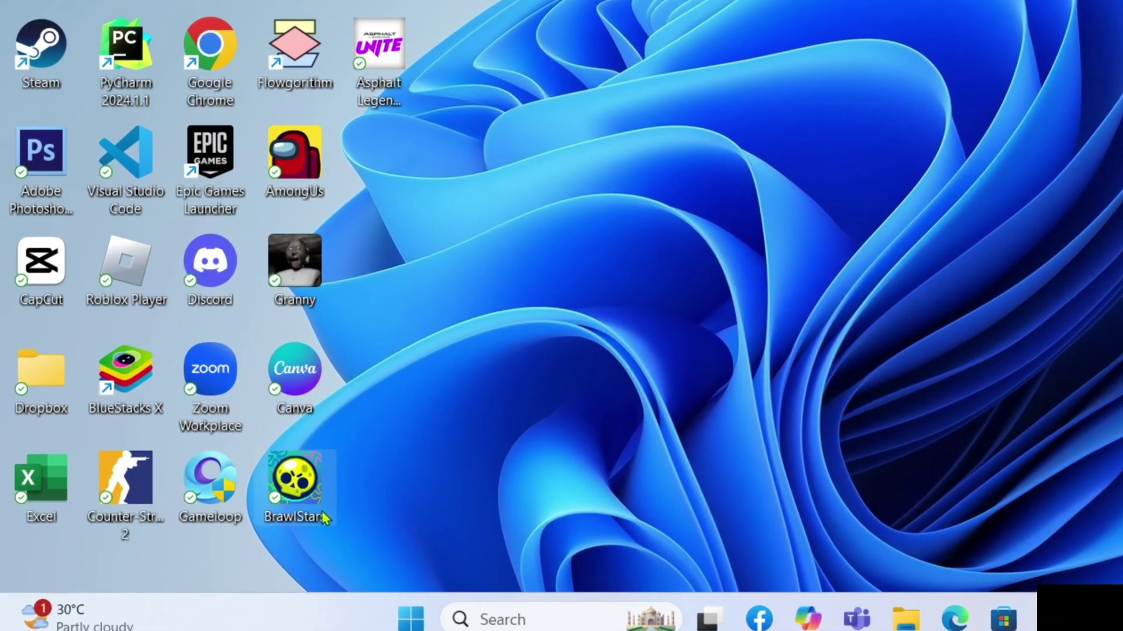
Step: Launch Brawl Stars from the desktop shortcut and shoot down the tutorial robos
double_click(330, 520)
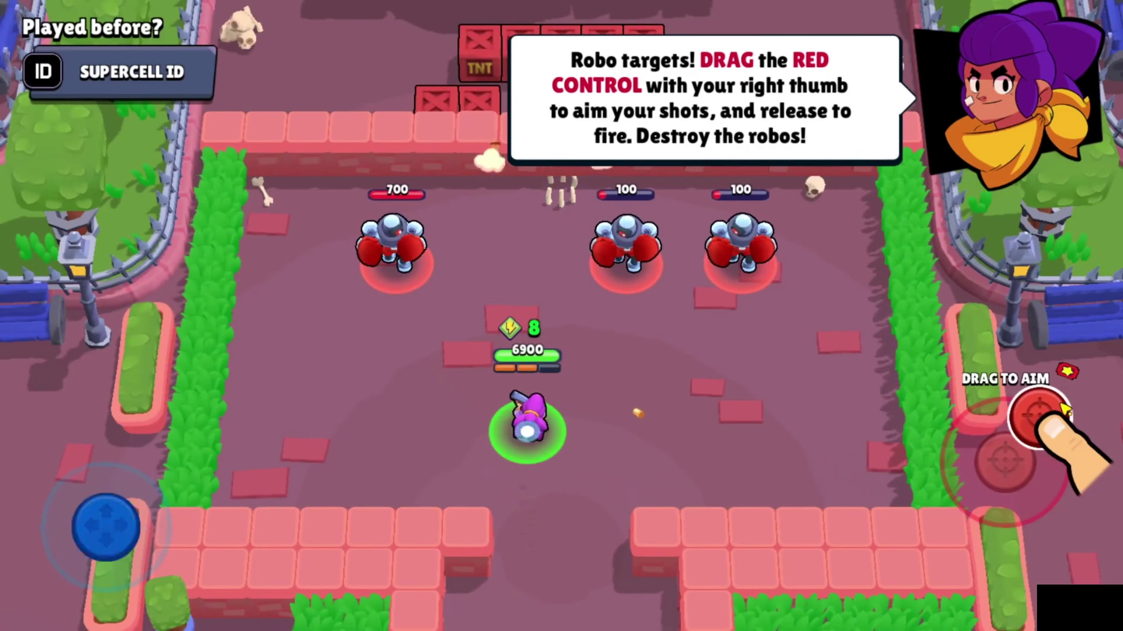
left_click_drag(1029, 421, 1084, 327)
key("a")
left_click_drag(1005, 456, 1016, 333)
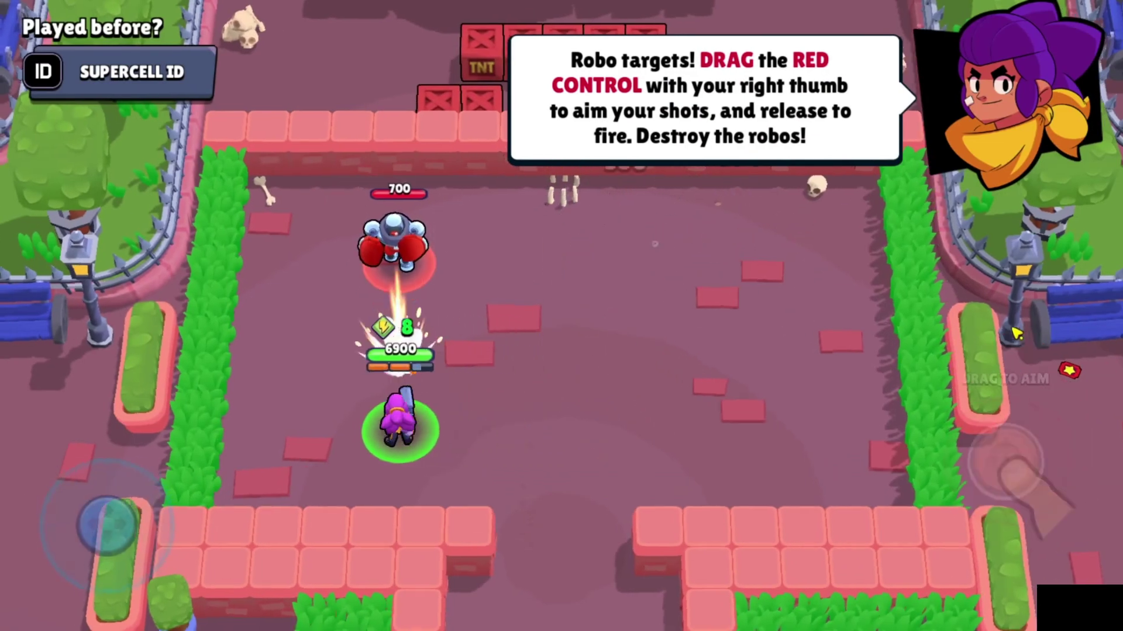
key("s")
left_click_drag(999, 412, 1008, 346)
Step: Walk the brawler around the arena in all directions with WASD
key("w")
key("d")
key("a")
key("s")
key("w")
key("d")
key("a")
key("w")
key("d")
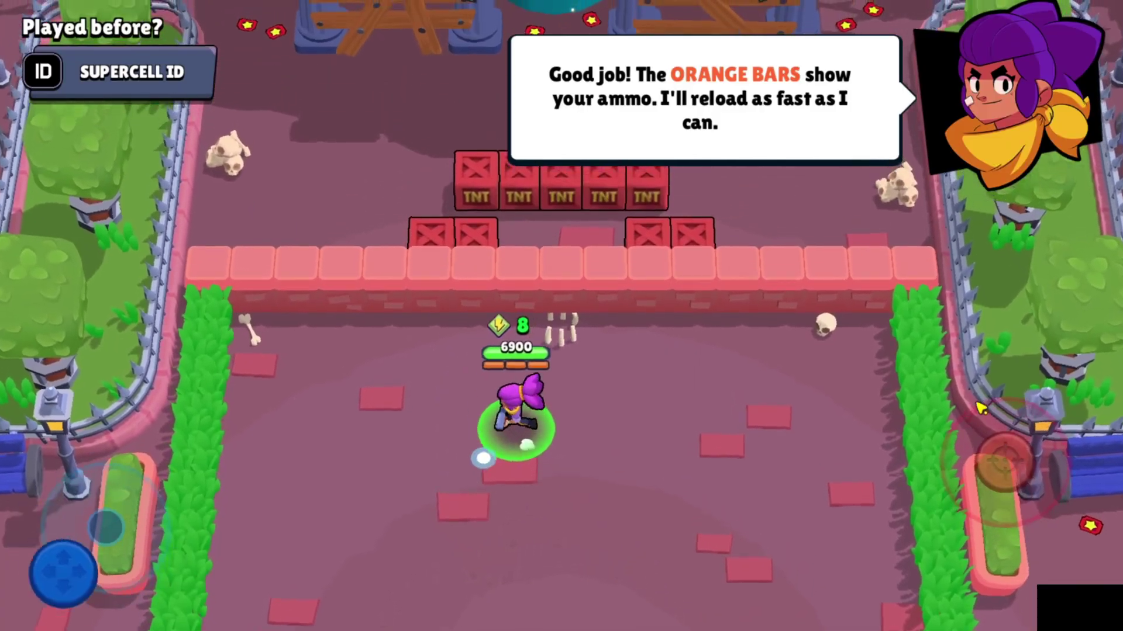